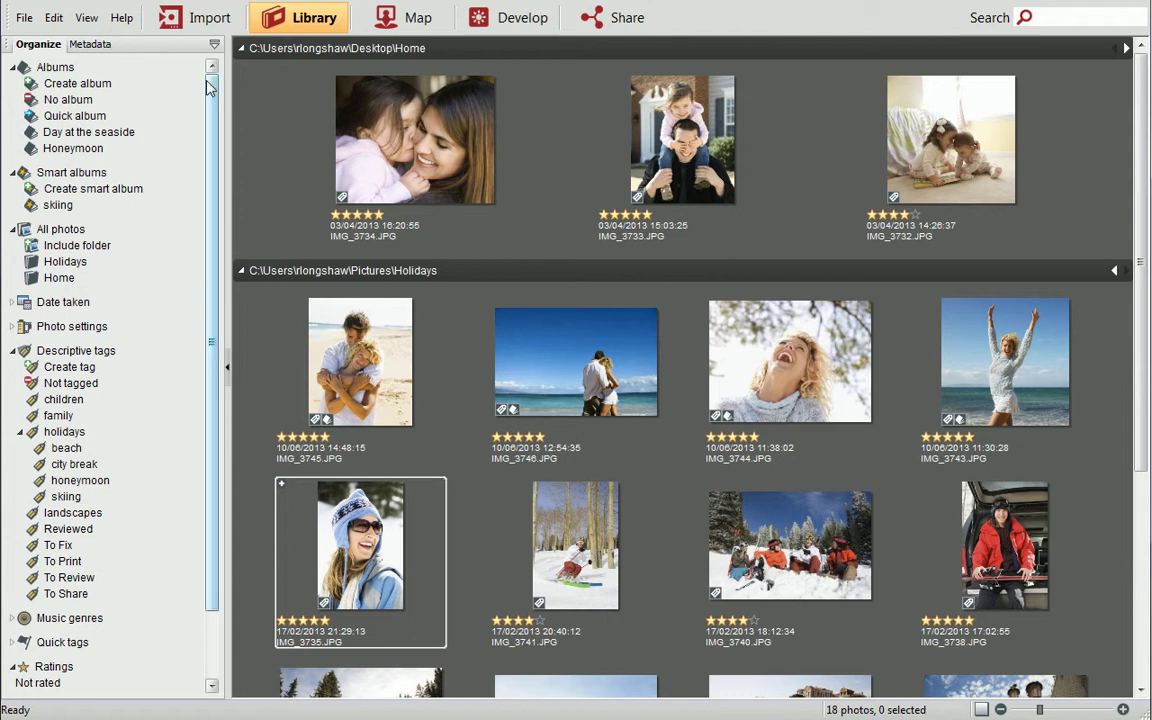
- Collapse the Albums, Smart albums, All photos, Descriptive tags and Ratings groups in the Organize tree
mouse_move(208, 88)
left_mouse_down()
mouse_move(210, 165)
mouse_move(212, 87)
left_mouse_up()
left_click(13, 67)
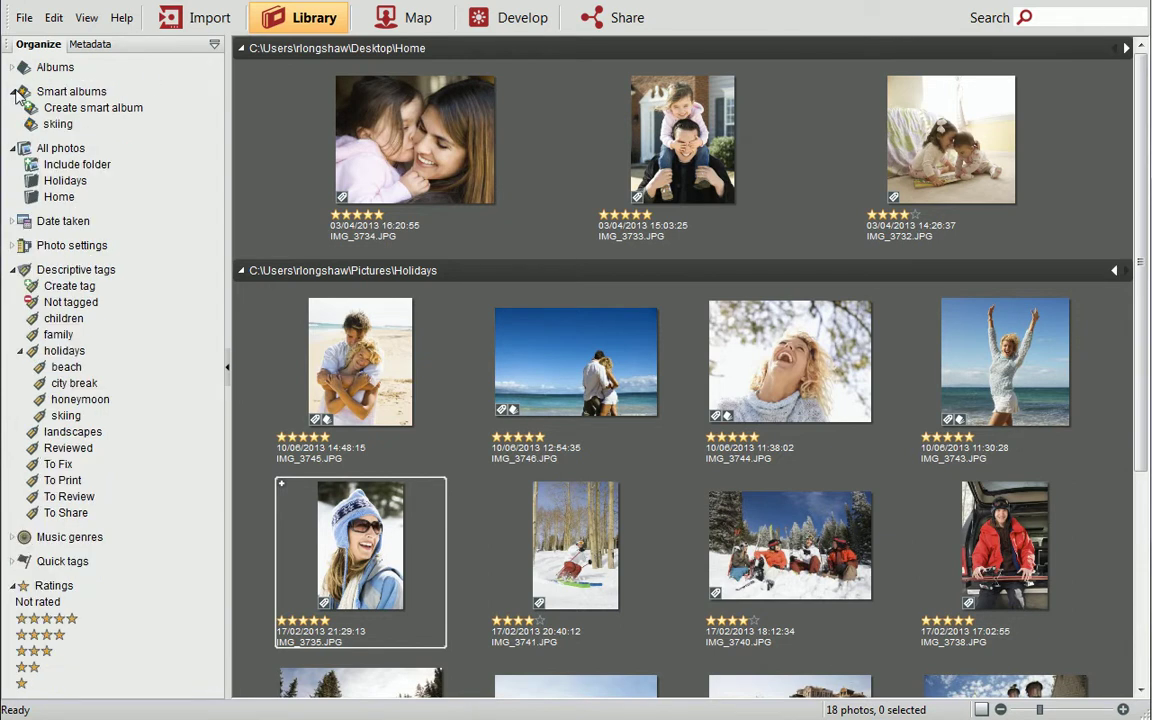
left_click(13, 91)
left_click(13, 116)
left_click(13, 188)
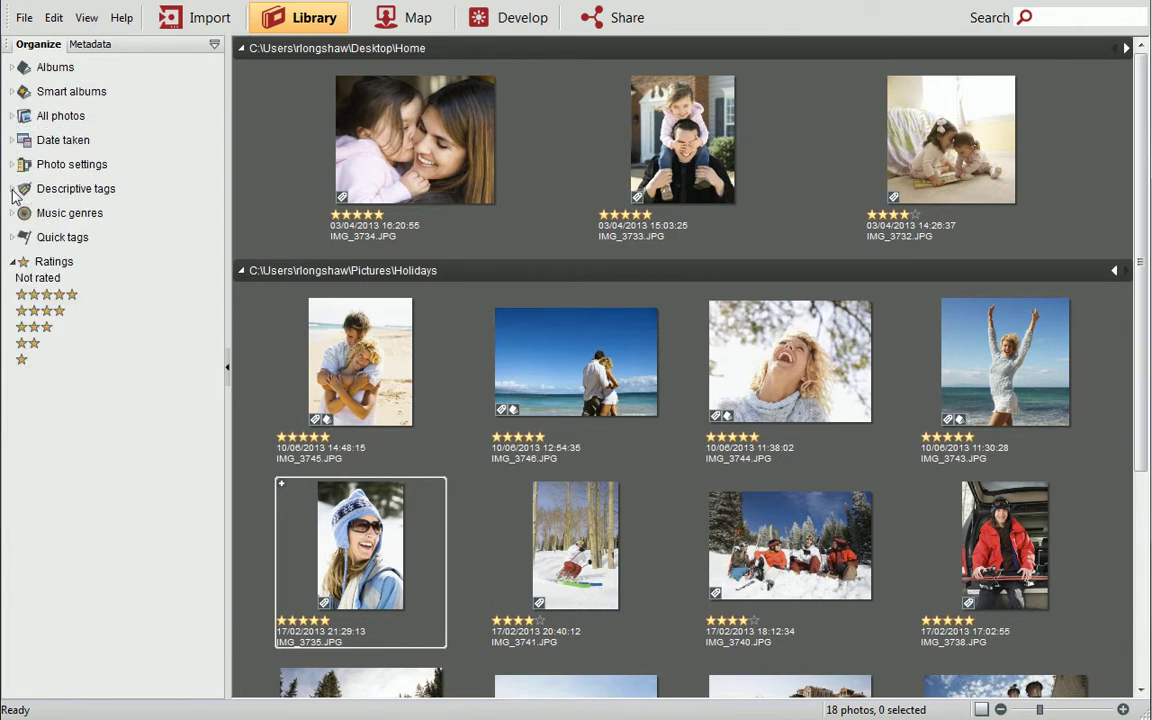
left_click(13, 262)
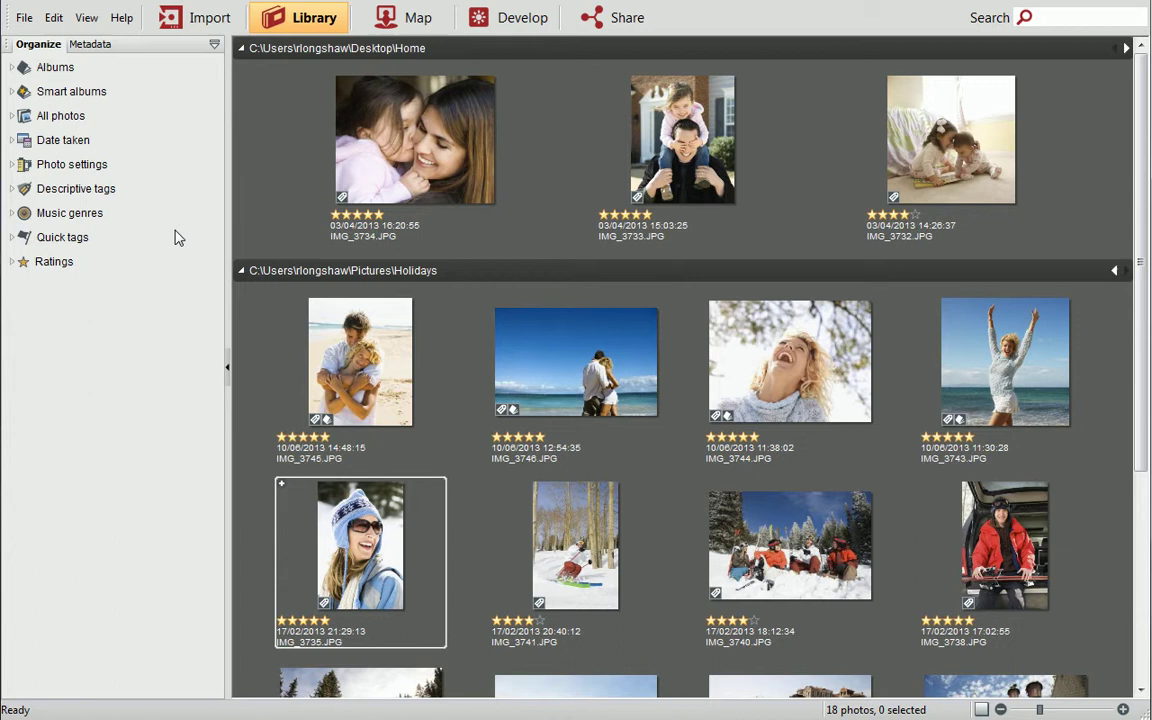
- Browse the Day at the seaside album and the skiing smart album, then return to All photos
left_click(13, 67)
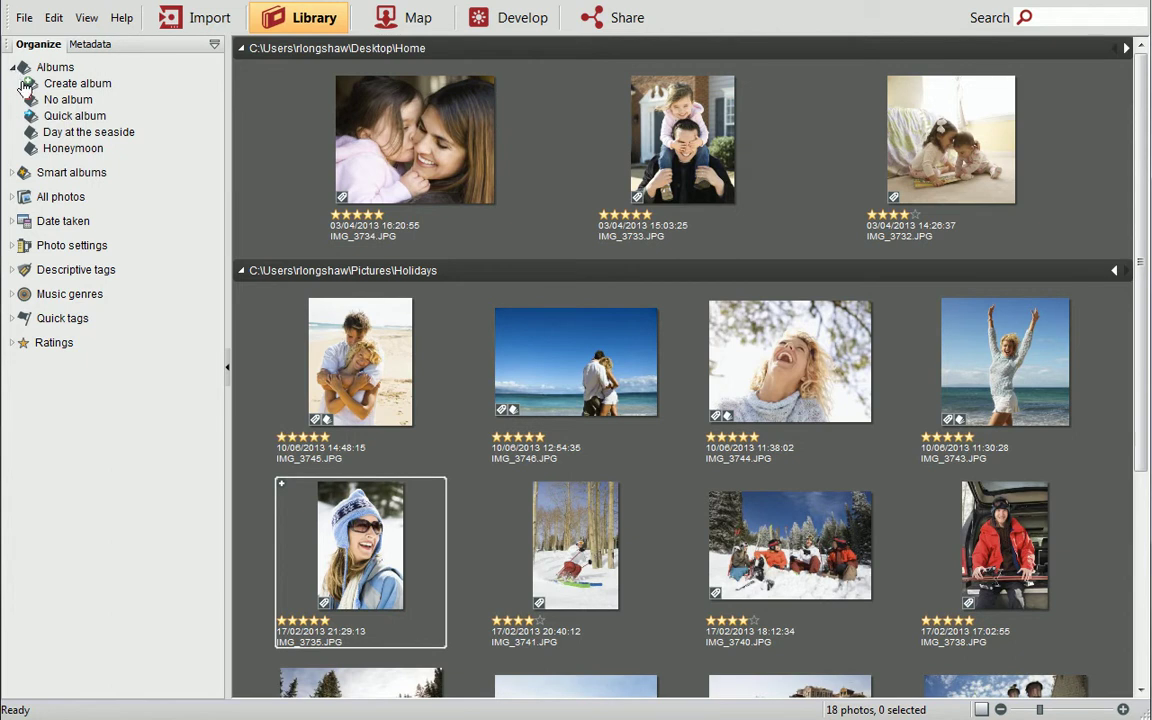
left_click(56, 138)
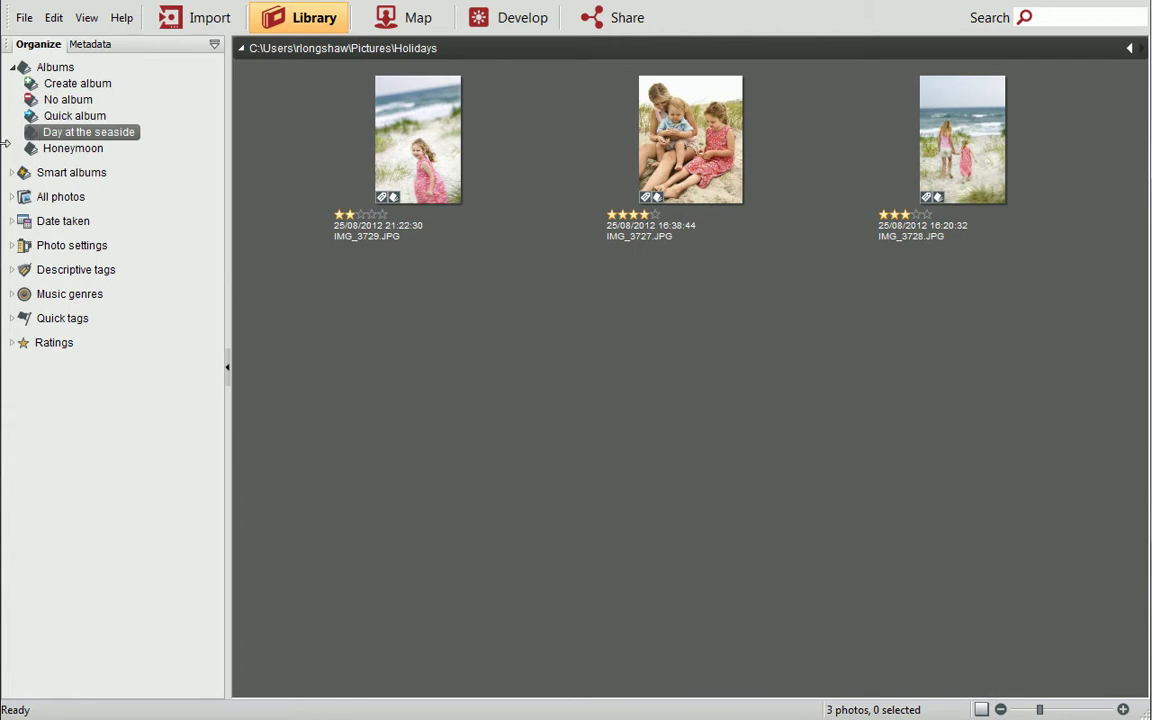
left_click(13, 174)
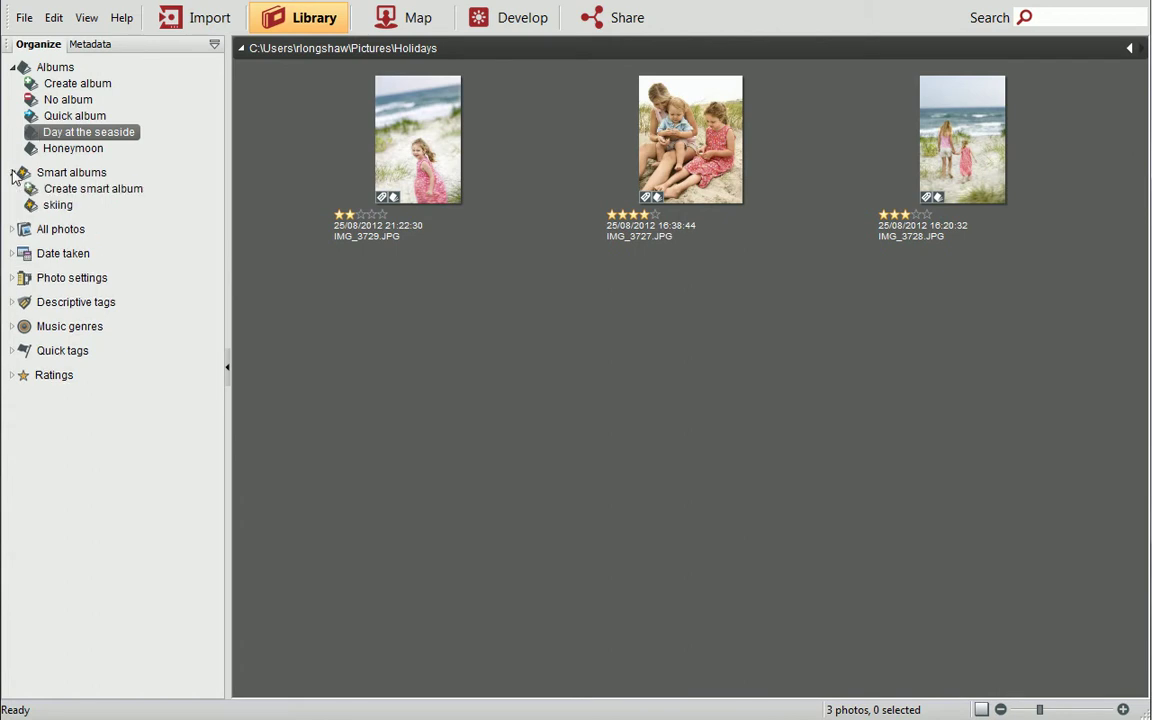
left_click(51, 208)
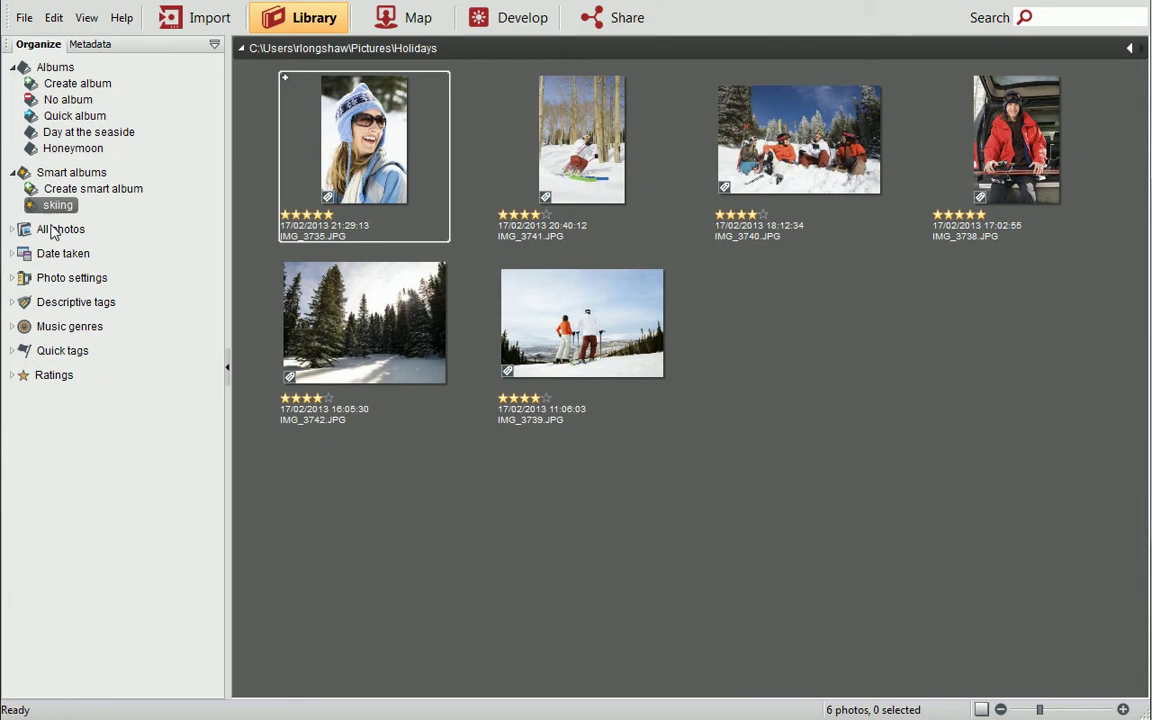
left_click(55, 232)
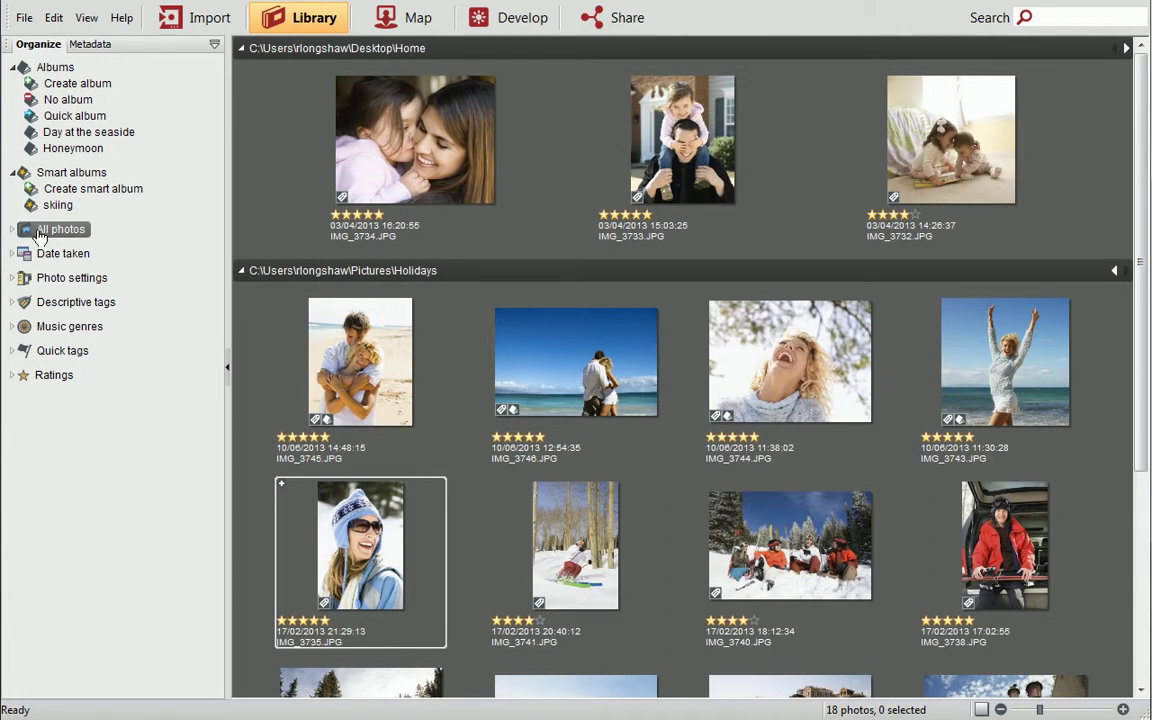
- Expand All photos and filter by the Holidays folder, then by the Home folder
left_click(12, 230)
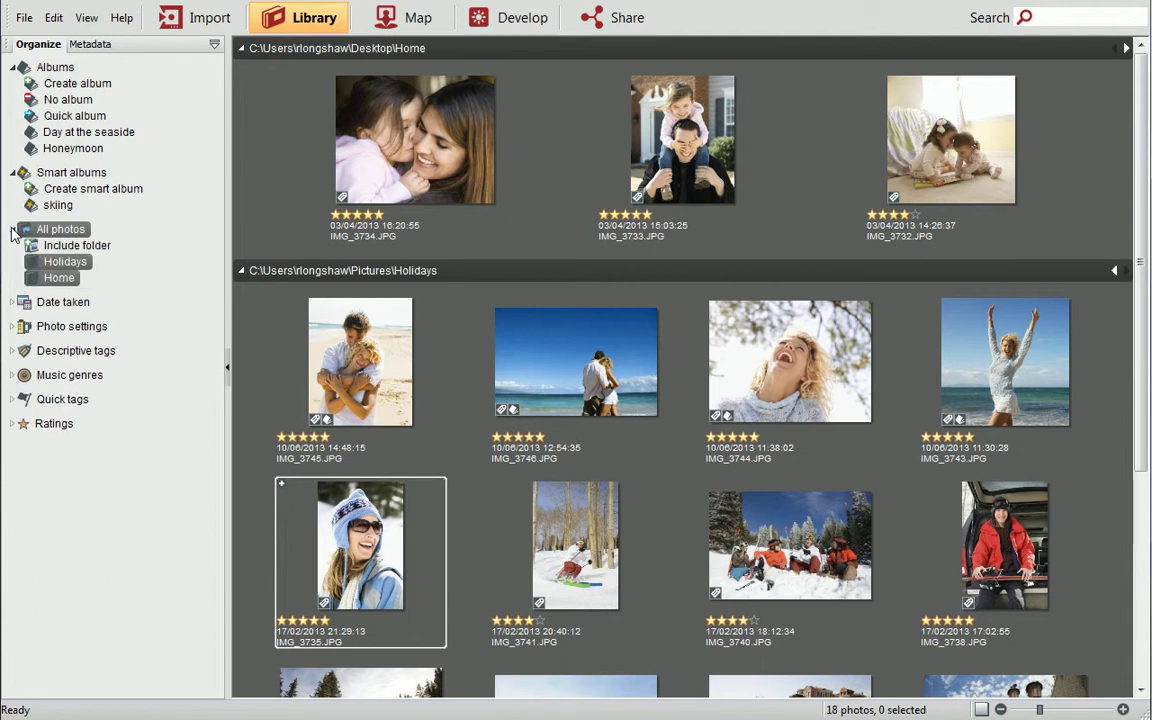
left_click(56, 265)
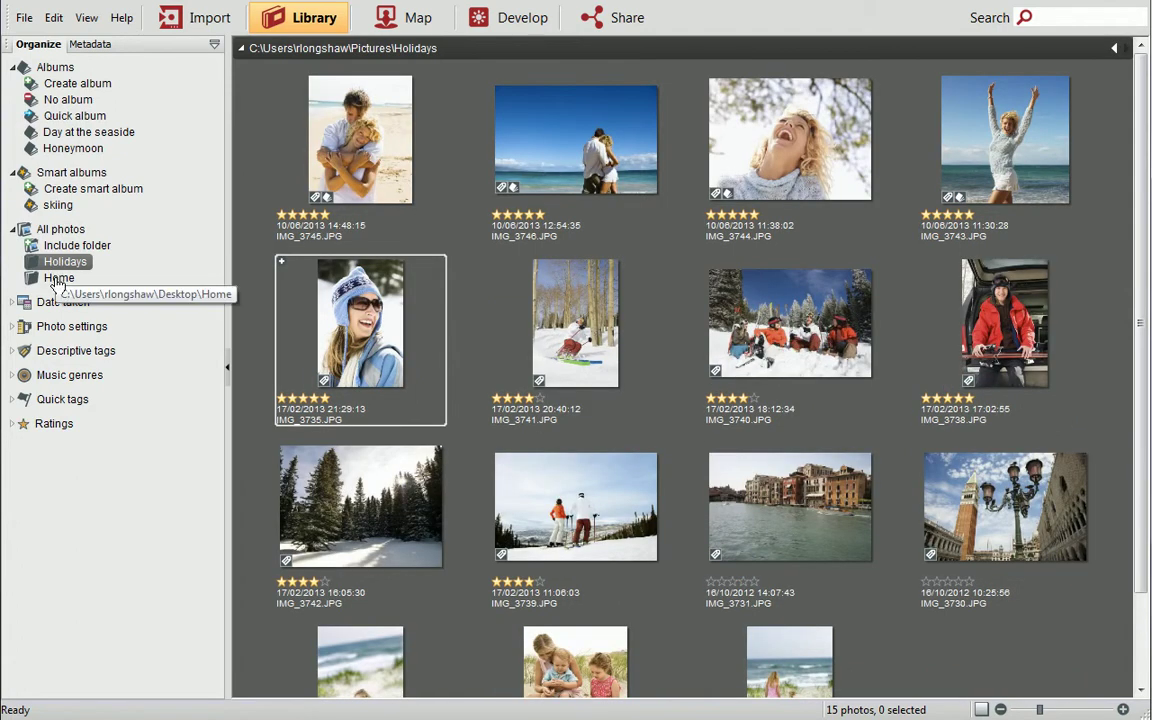
left_click(57, 281)
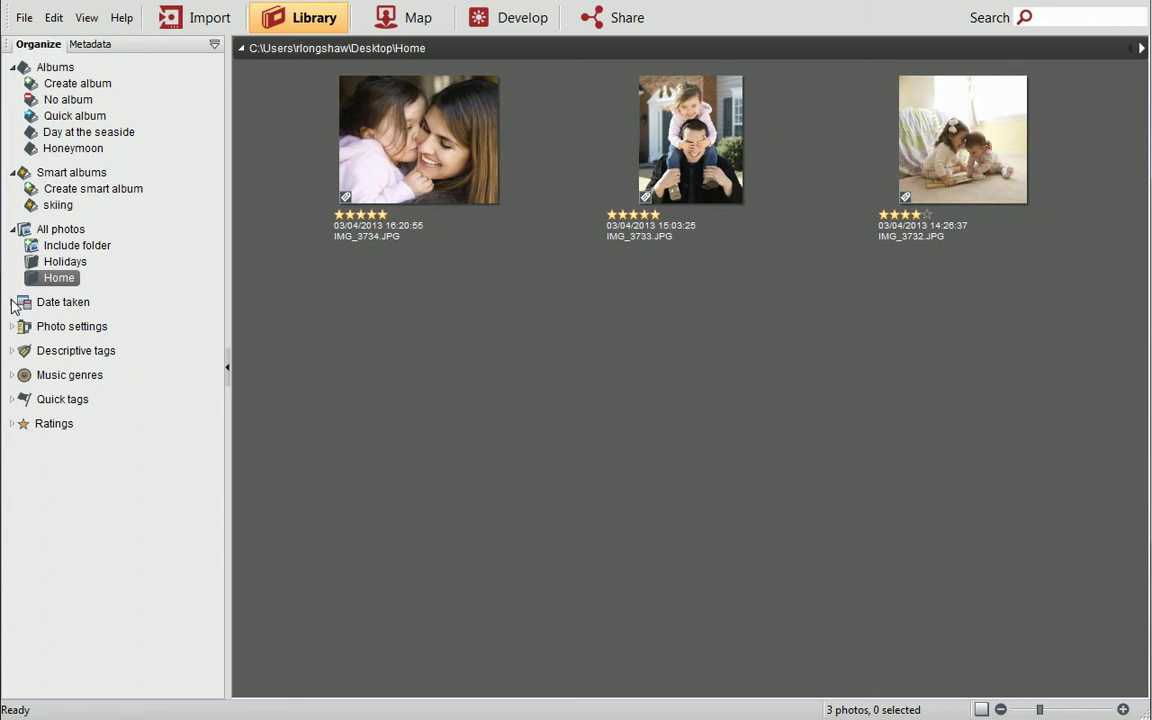
- Filter to photos taken 10 Jun 2013, then collapse Date taken and briefly expand Photo settings
left_click(13, 302)
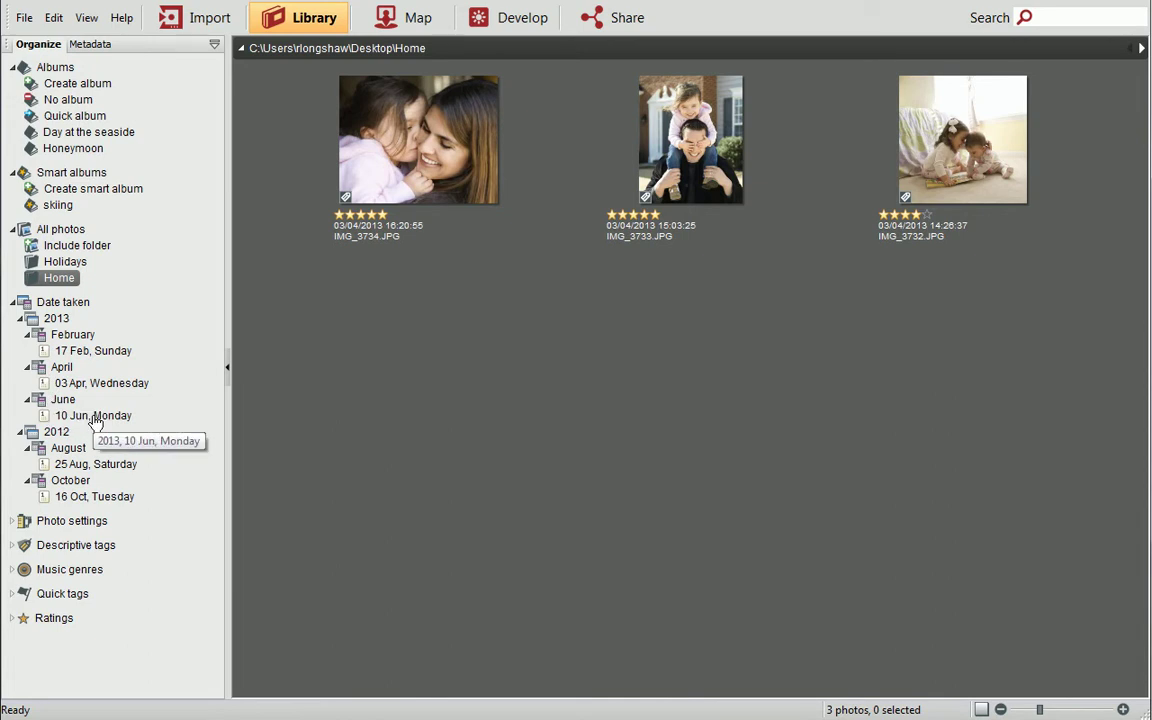
left_click(95, 417)
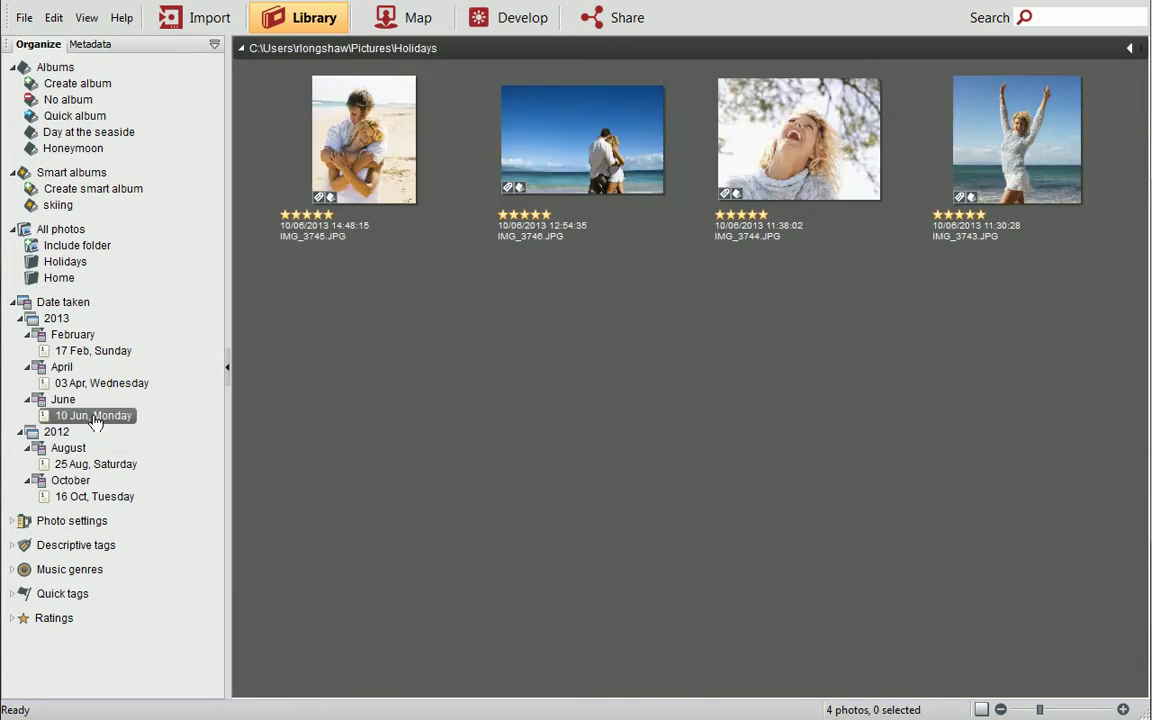
left_click(15, 306)
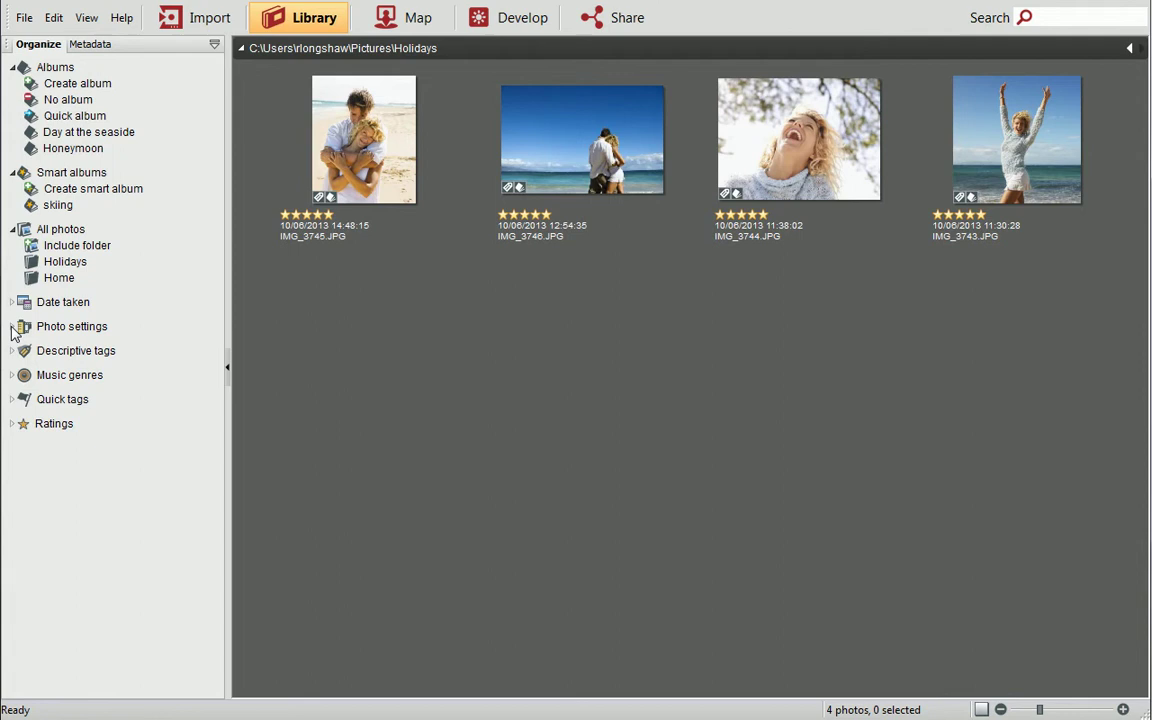
left_click(13, 328)
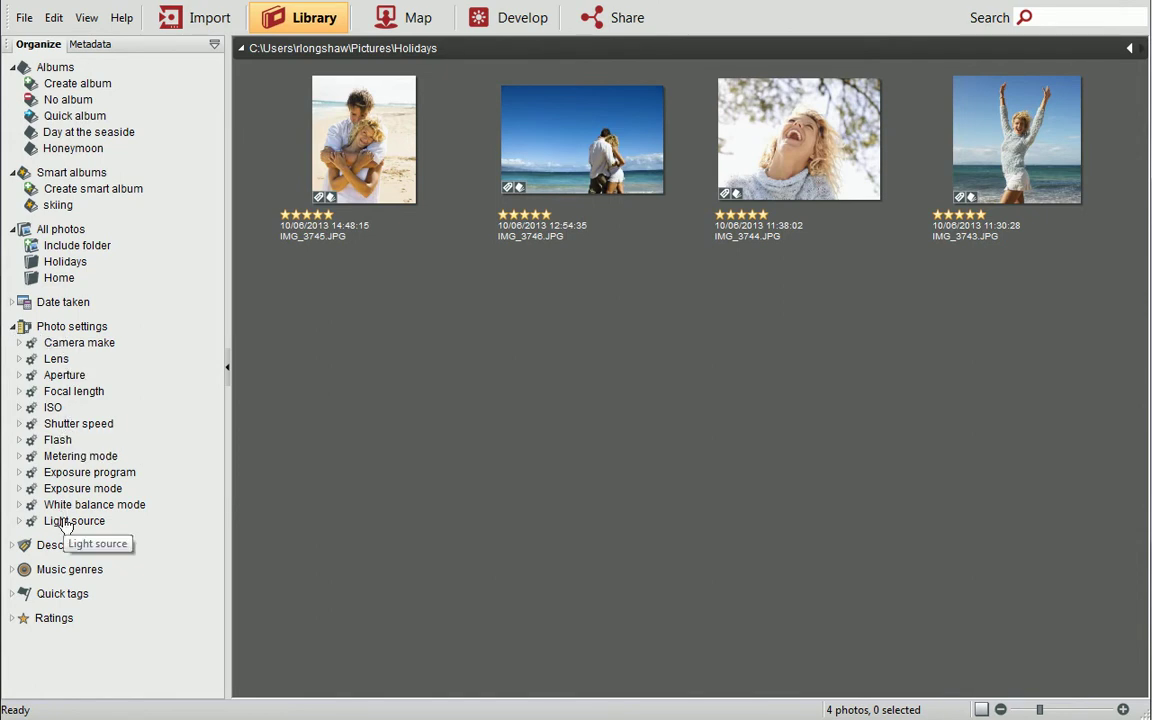
left_click(13, 327)
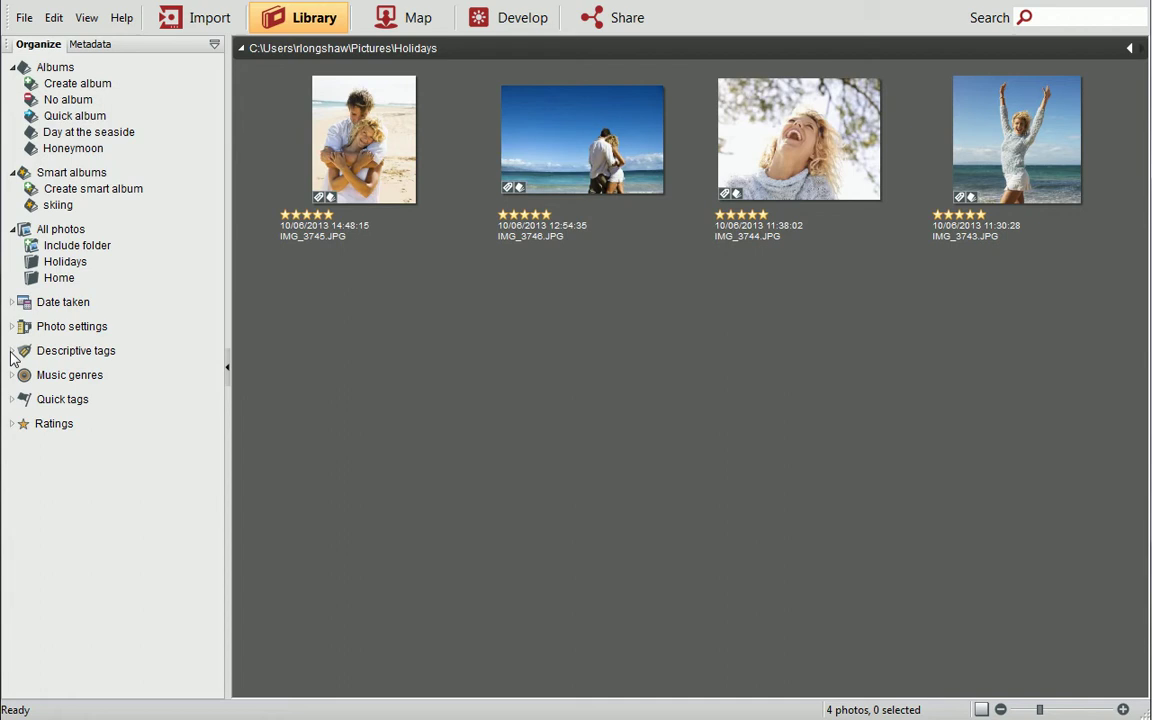
- Expand Descriptive tags and try the family and To Fix tag filters
left_click(12, 351)
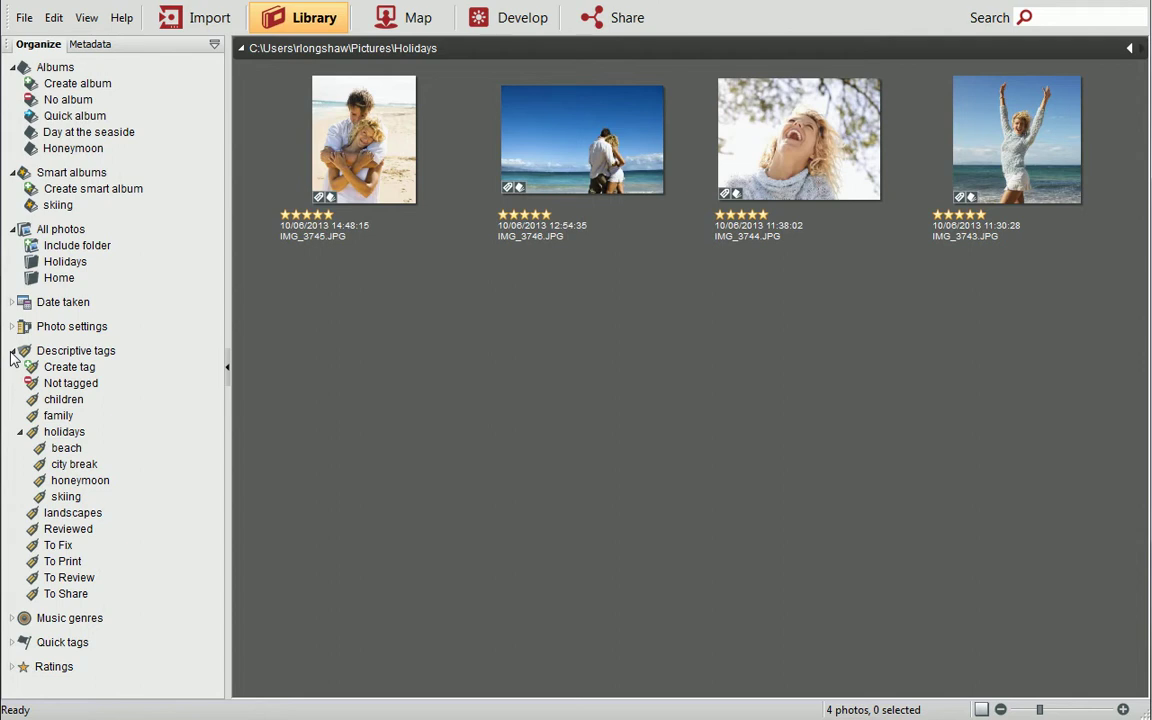
left_click(56, 418)
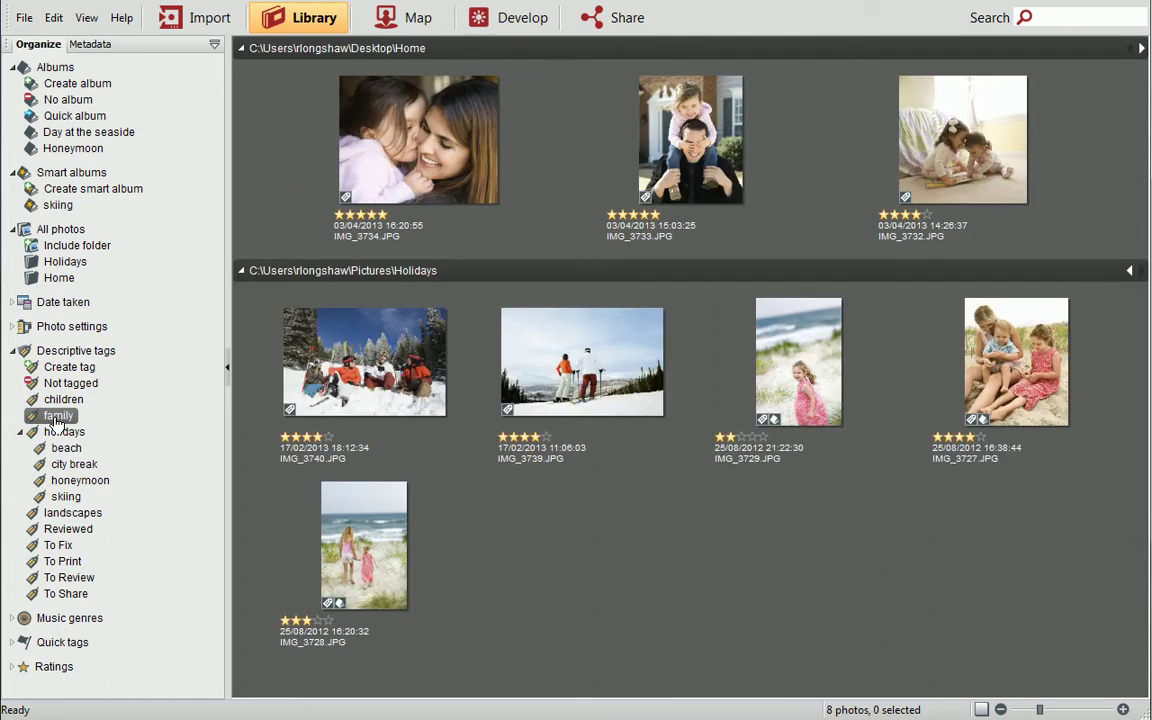
left_click(64, 546)
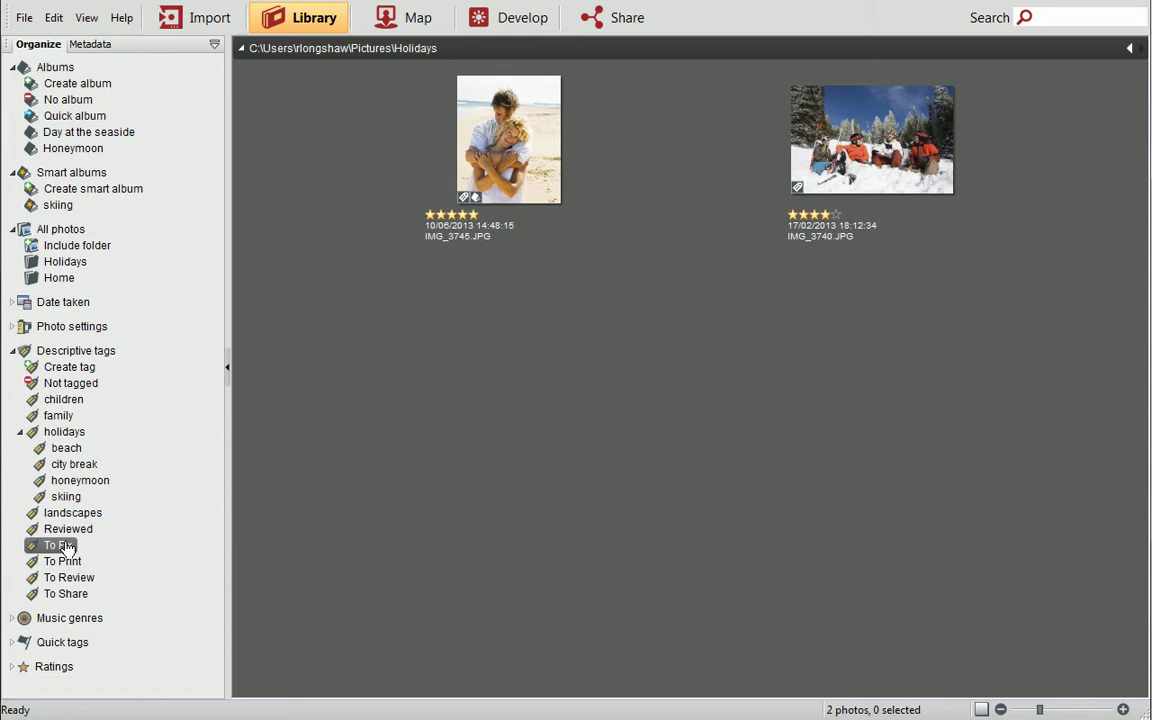
- Filter by the holidays tag, then narrow to its city break sub-tag
left_click(64, 432)
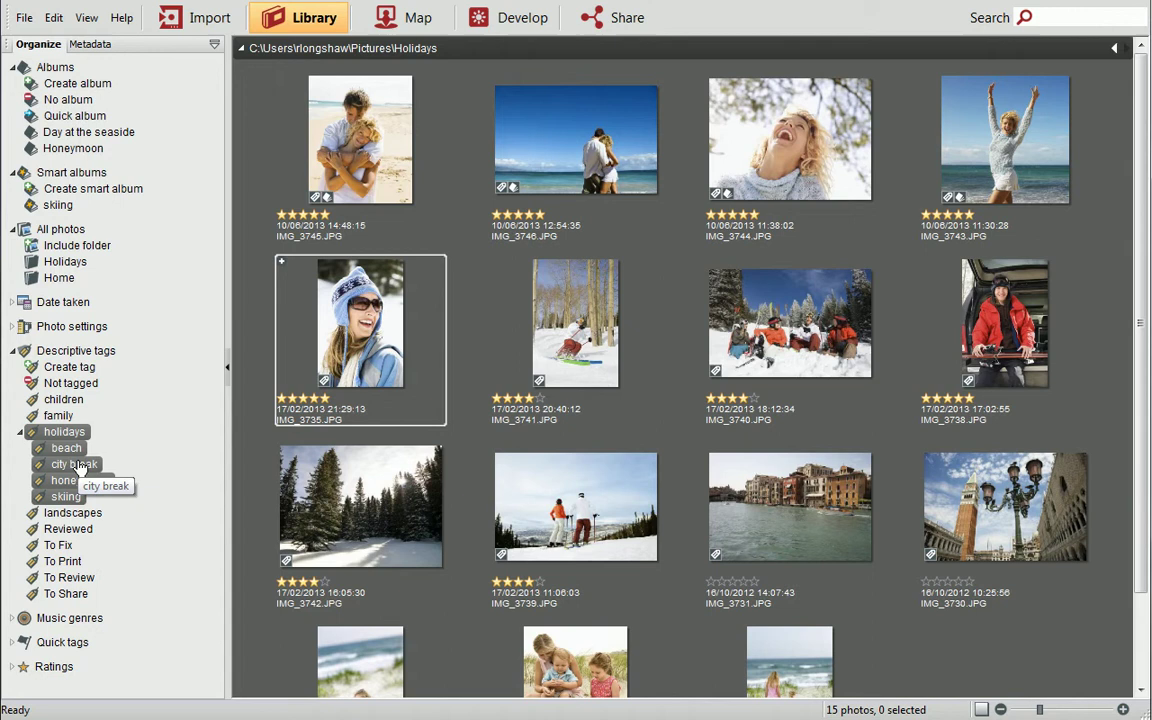
left_click(78, 466)
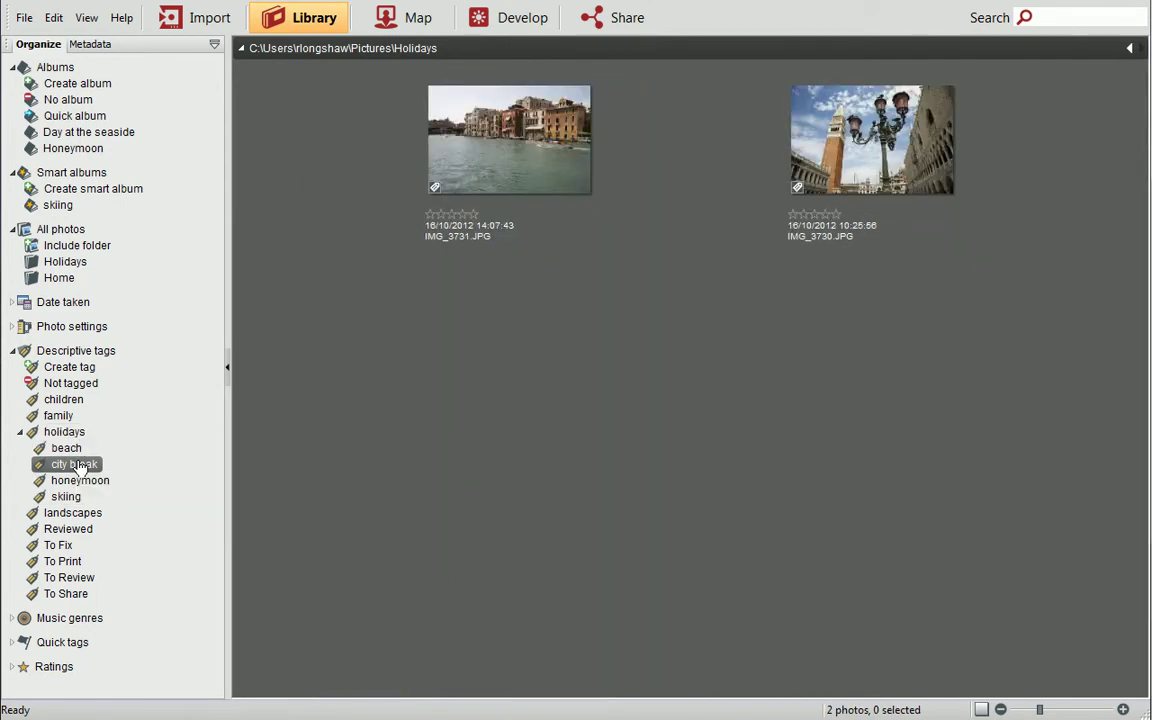
left_click(25, 431)
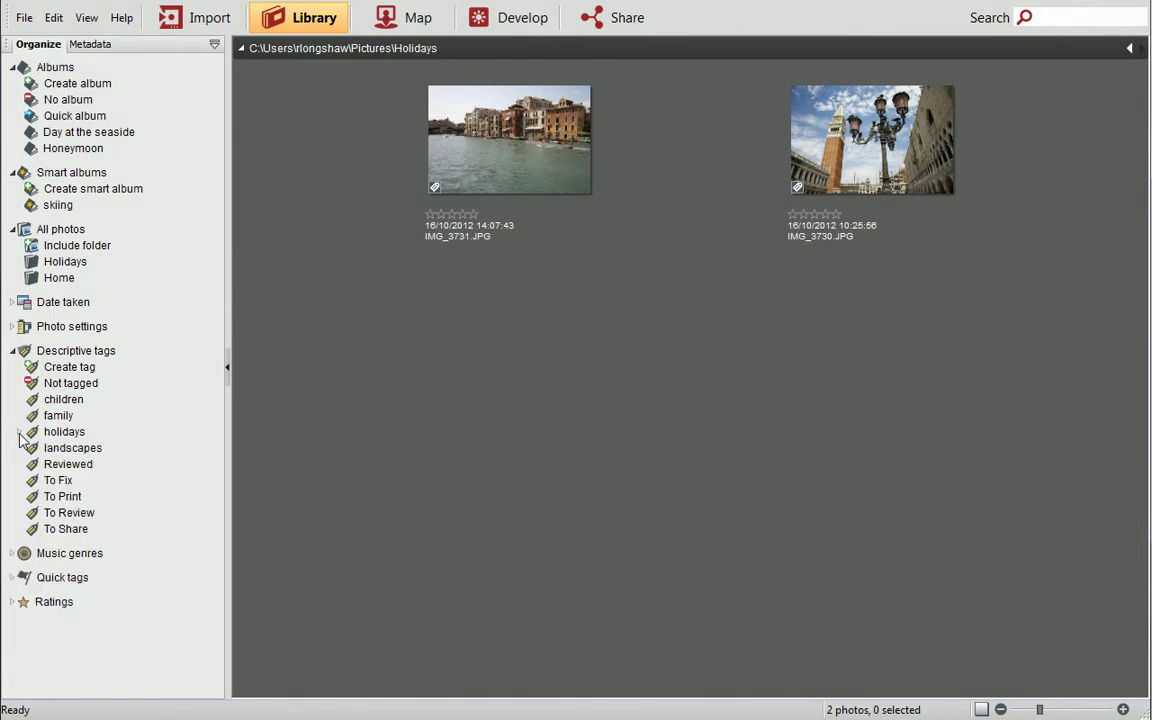
left_click(20, 433)
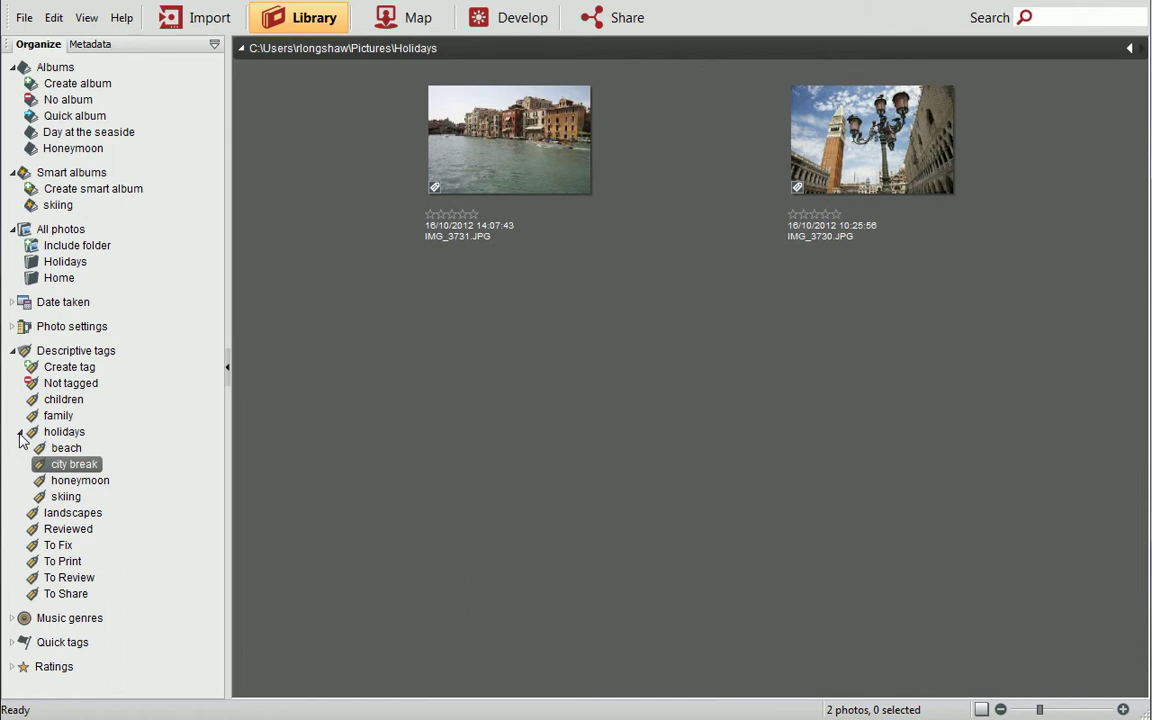
- Expand Ratings and try the 3-, 4- and 5-star filters, ending on Not rated
left_click(11, 668)
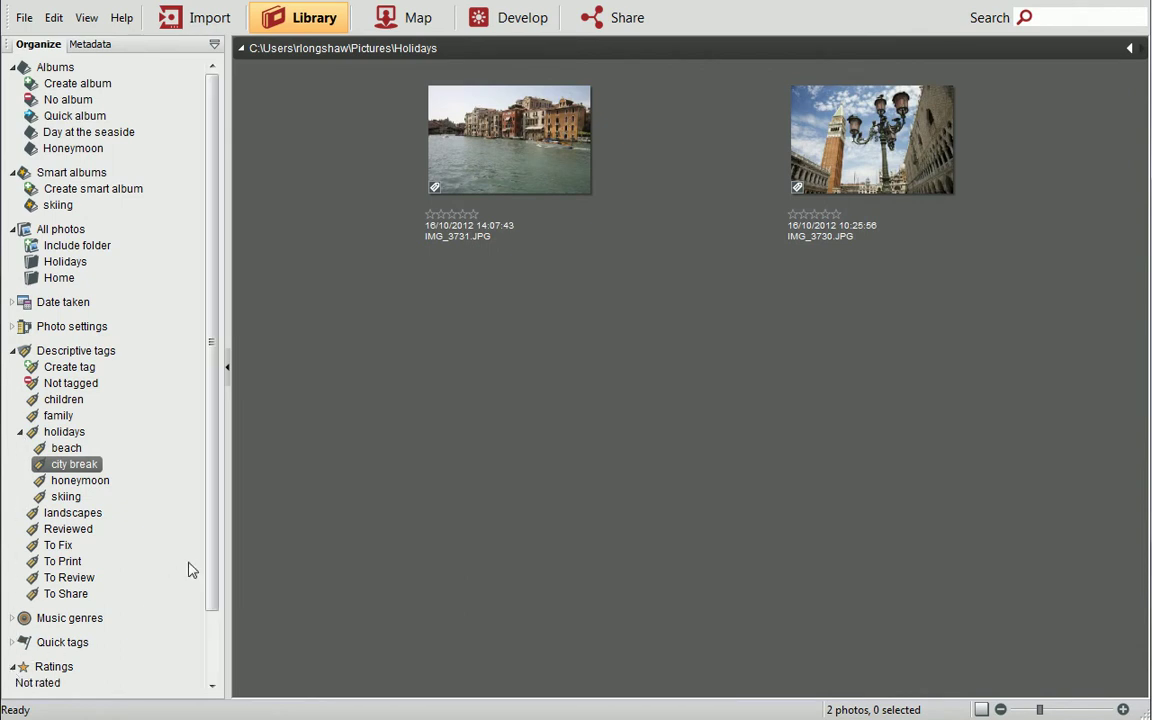
scroll(188, 566, "down", 3)
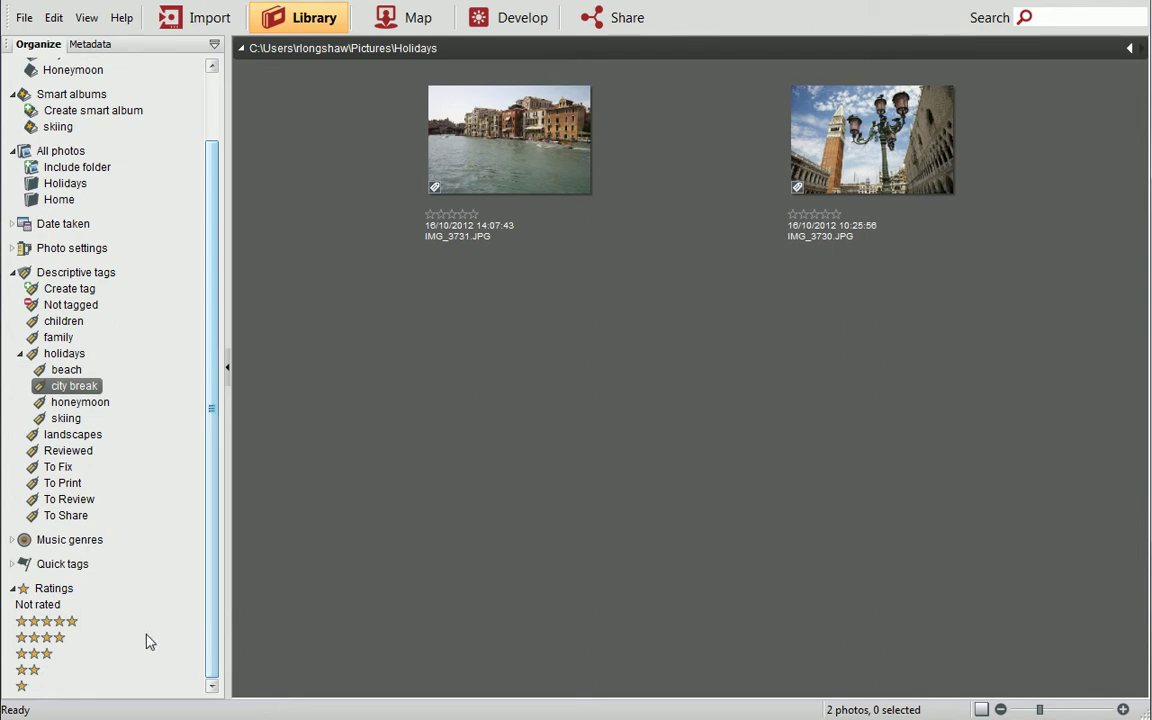
left_click(42, 655)
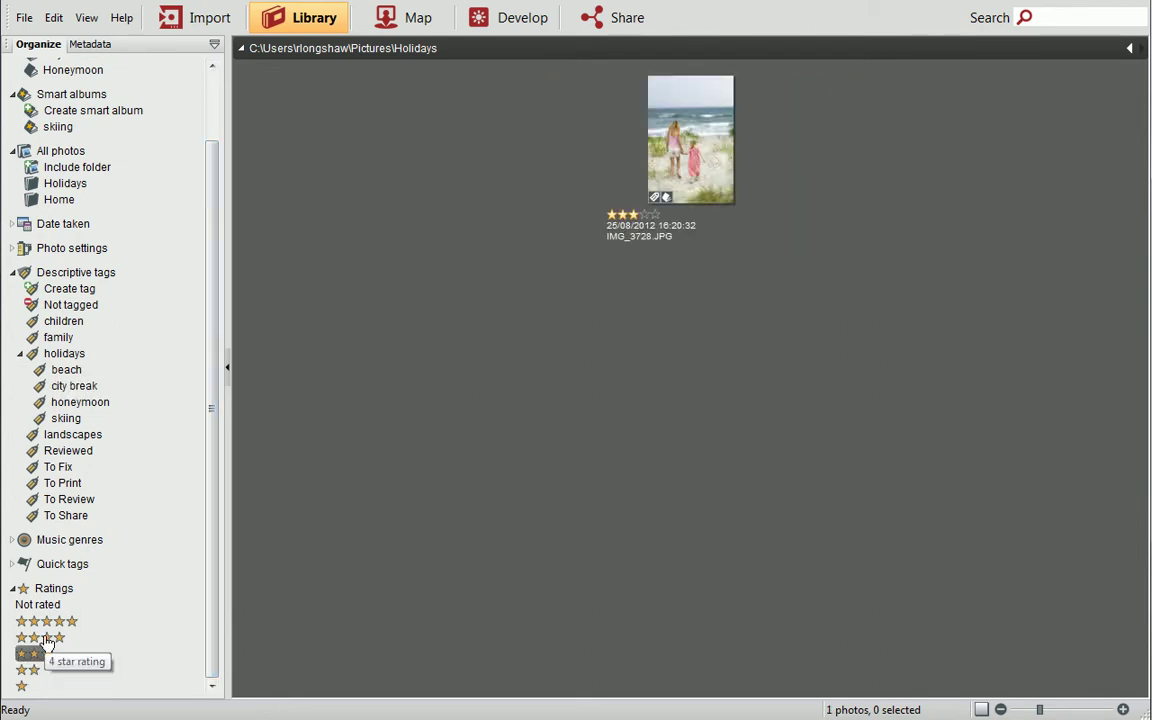
left_click(47, 639)
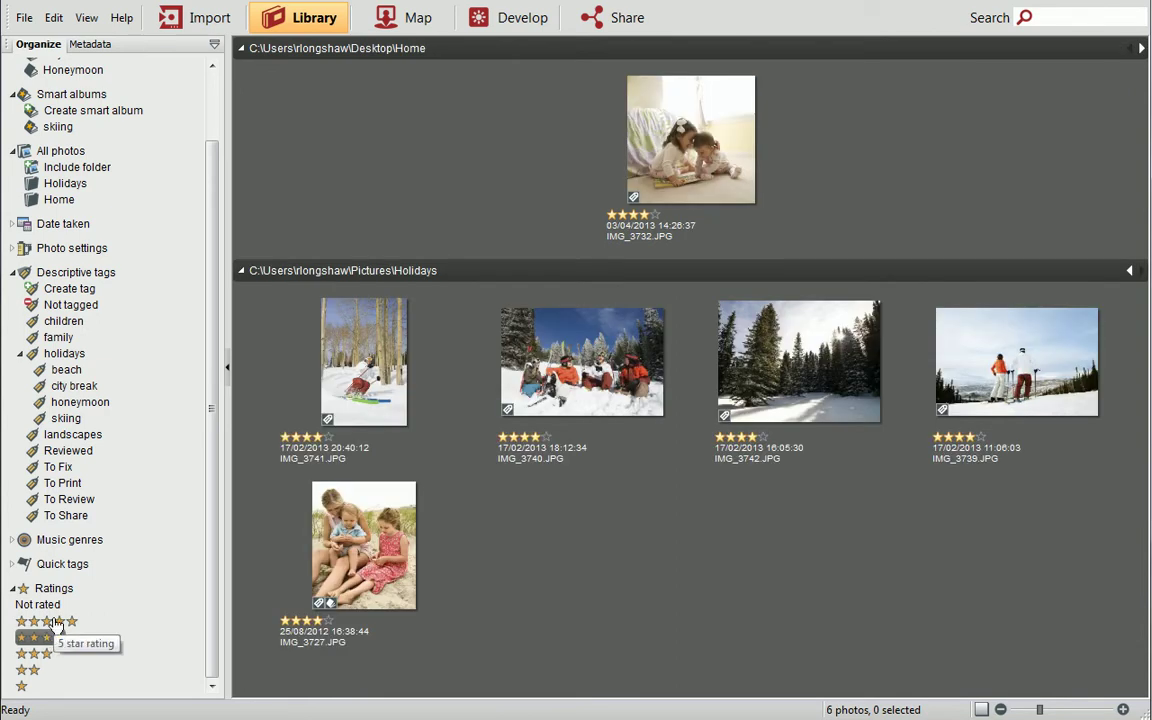
left_click(57, 622)
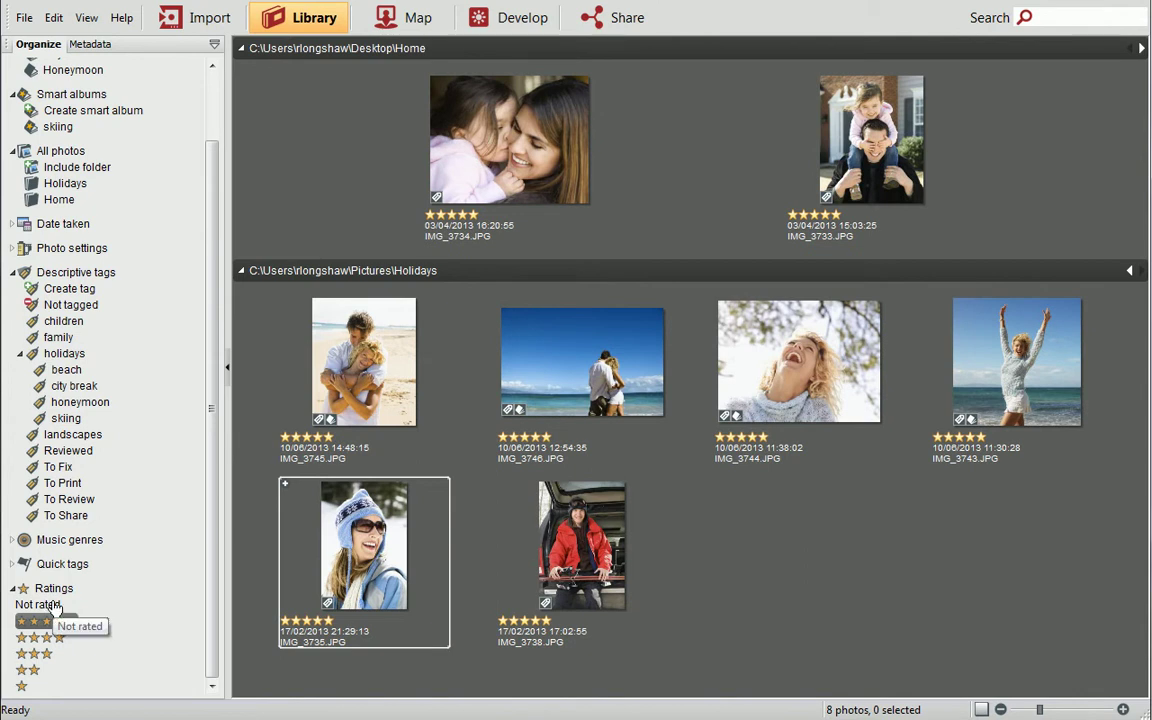
left_click(40, 605)
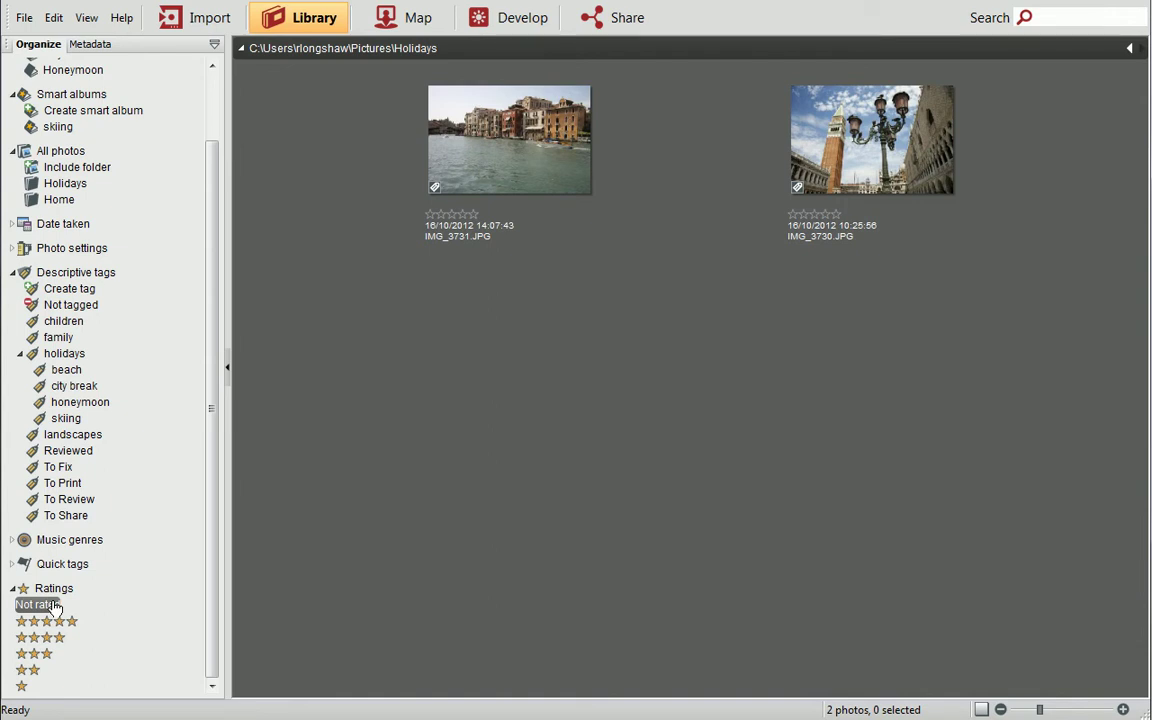
- Combine holidays with 5 stars, then skiing with landscapes, before showing all photos again
left_click(83, 357)
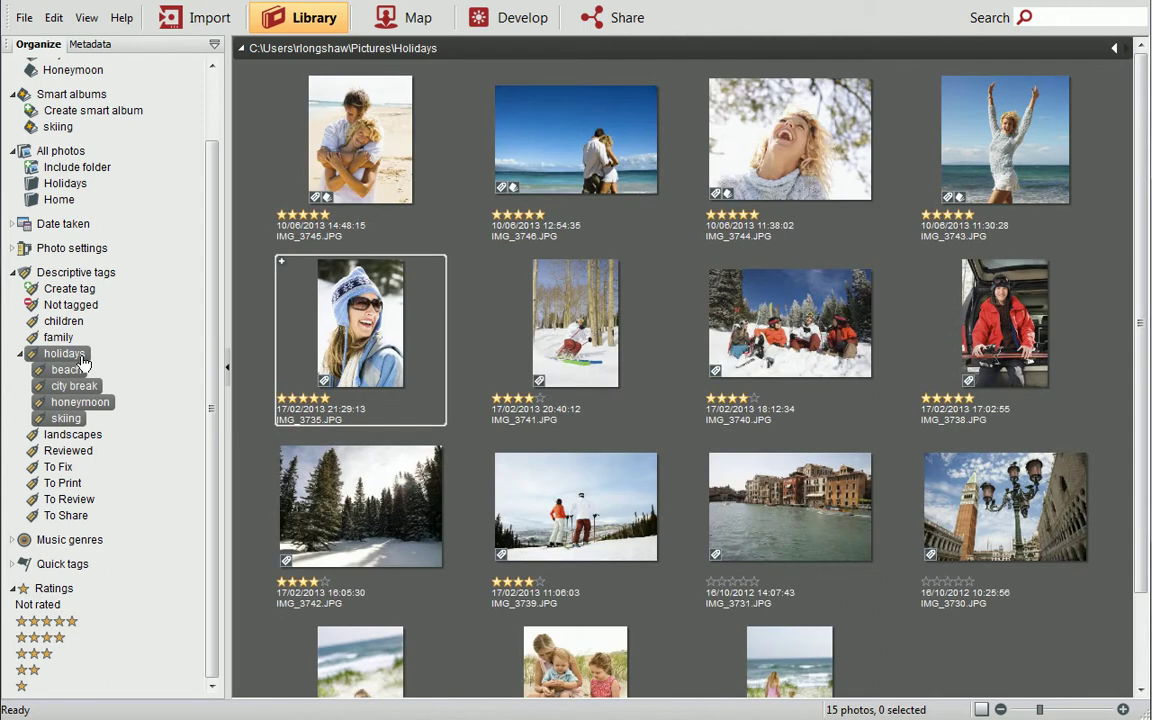
left_click(57, 624)
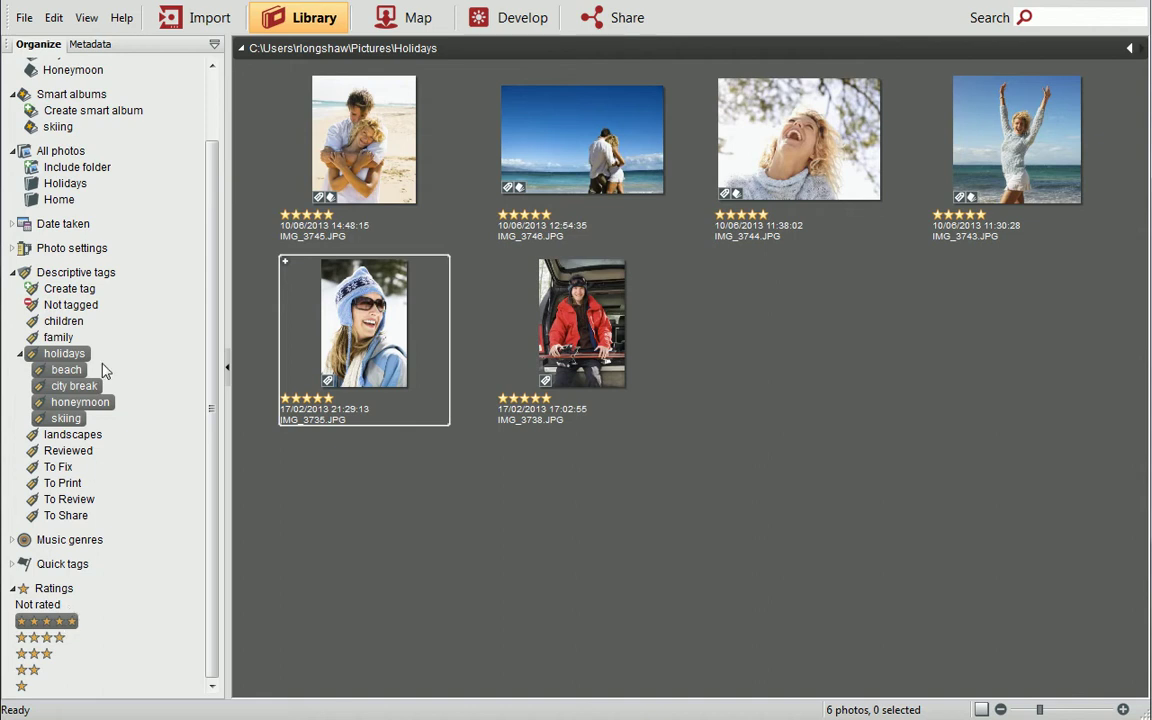
left_click(57, 129)
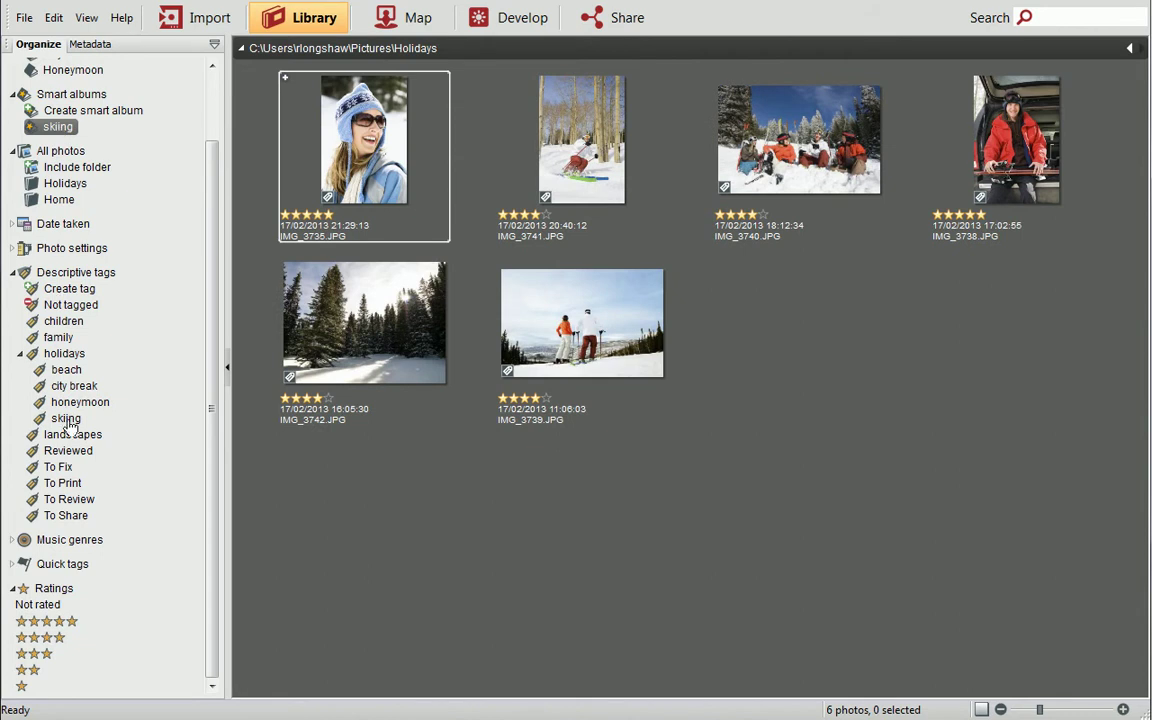
left_click(57, 438)
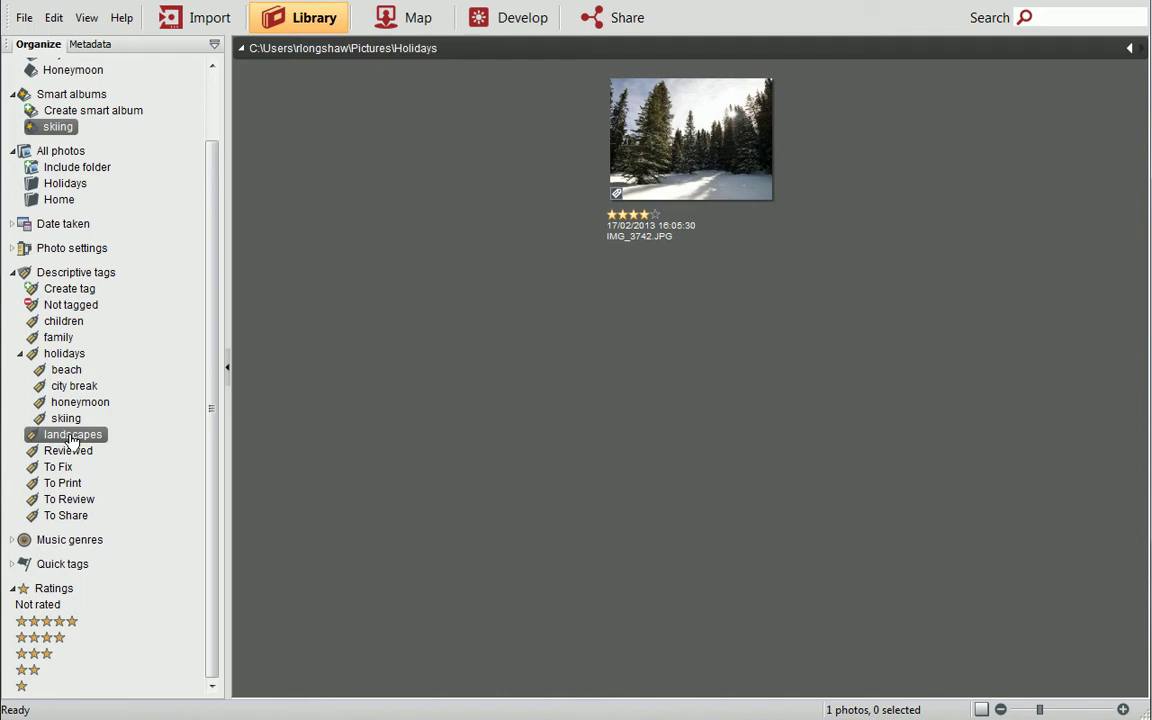
left_click(70, 152)
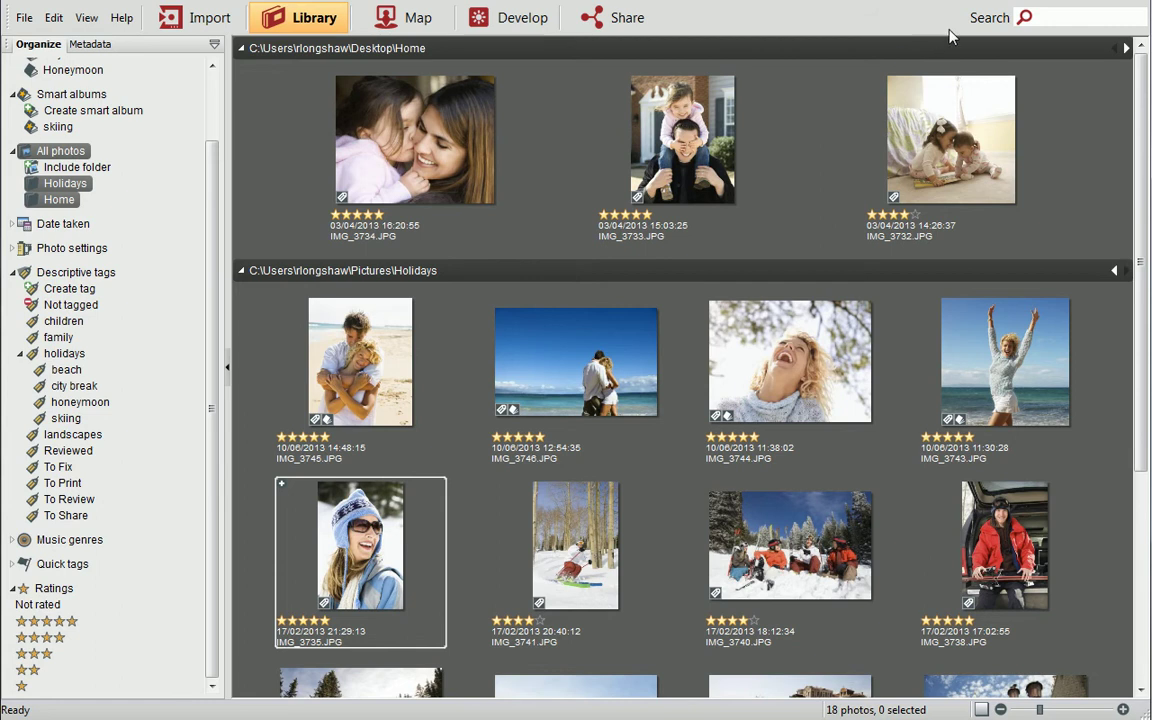
- Search the library for 'skiing' via the skiing tag suggestion, clear it, and search 'ho'
left_click(1044, 16)
type("s")
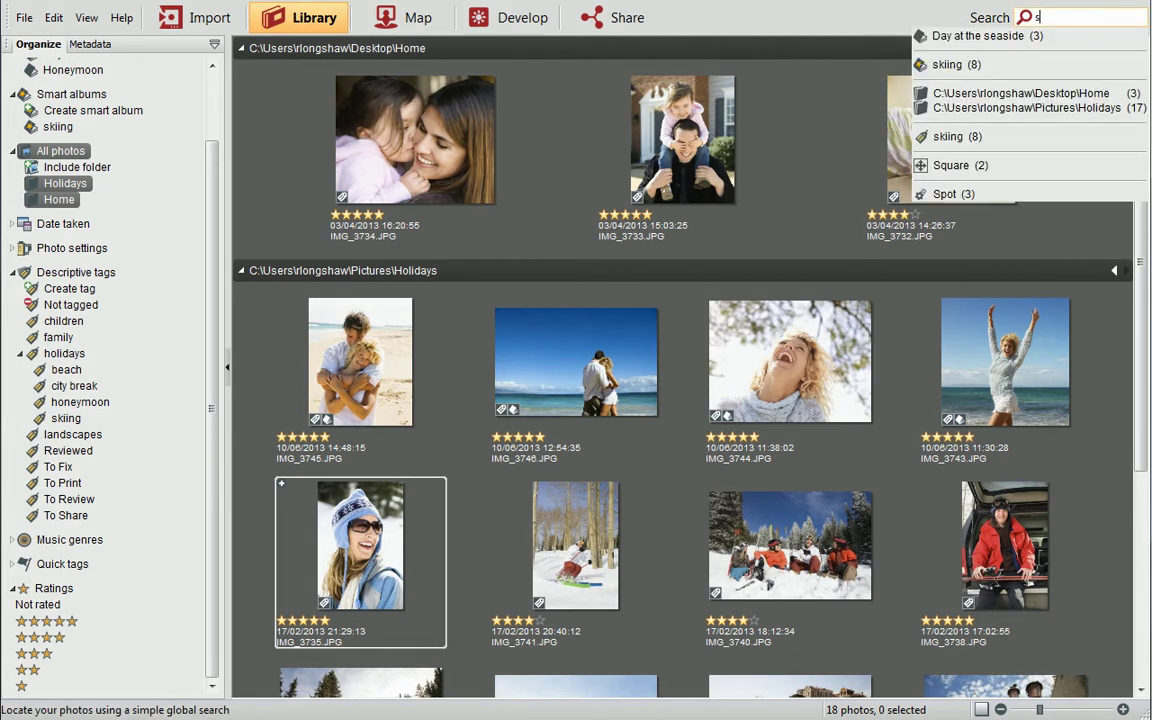
type("kiing")
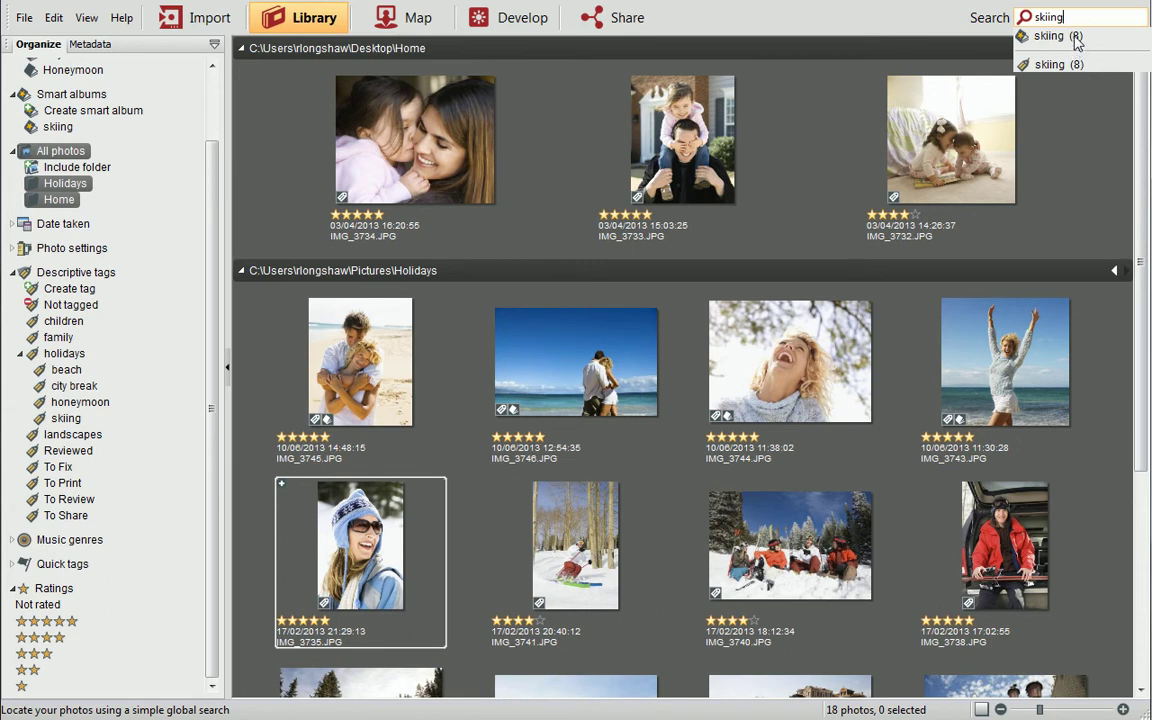
left_click(1050, 65)
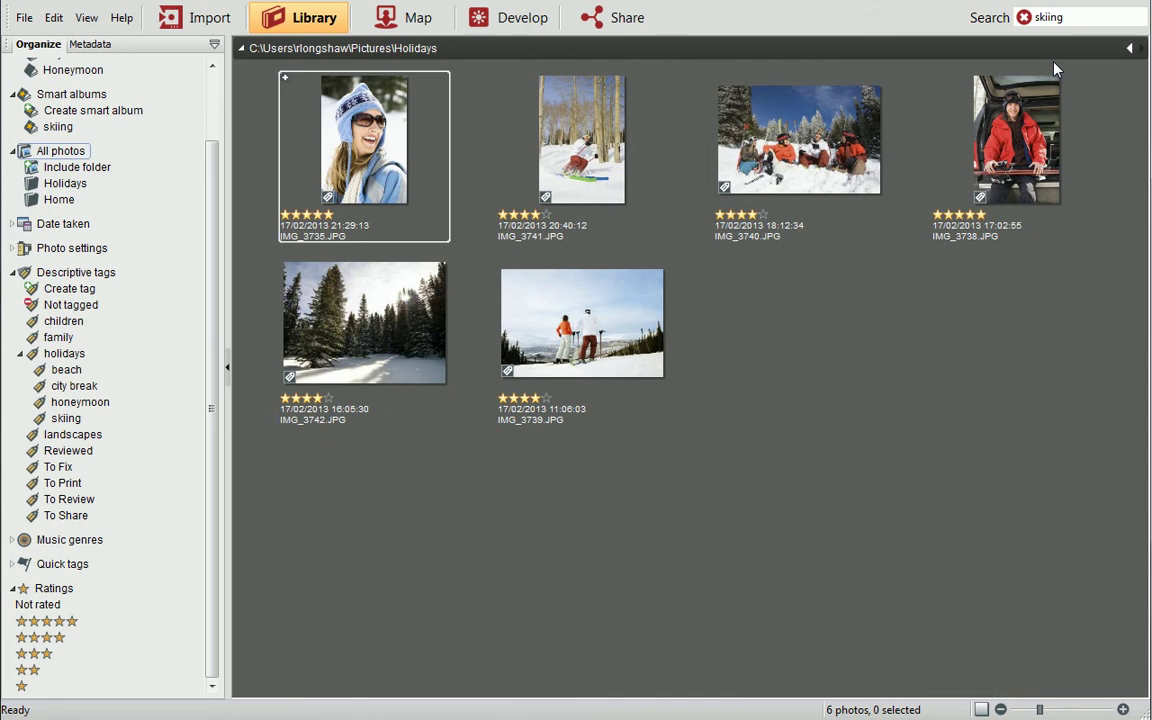
left_click(1023, 17)
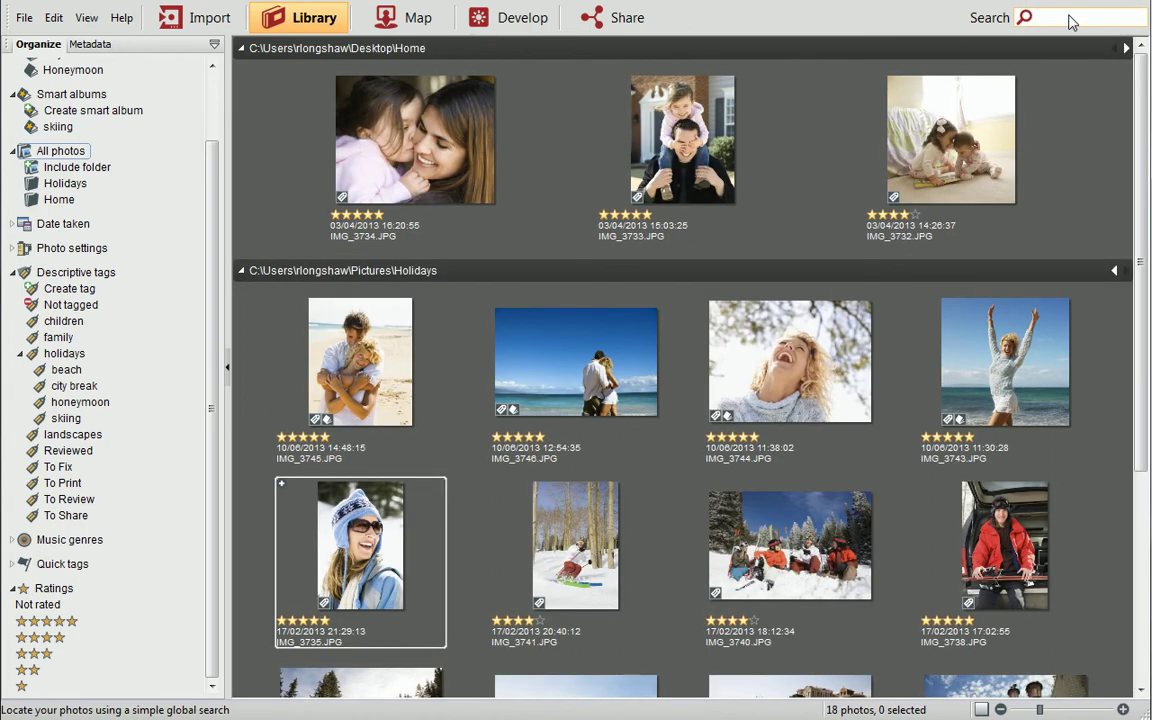
type("ho")
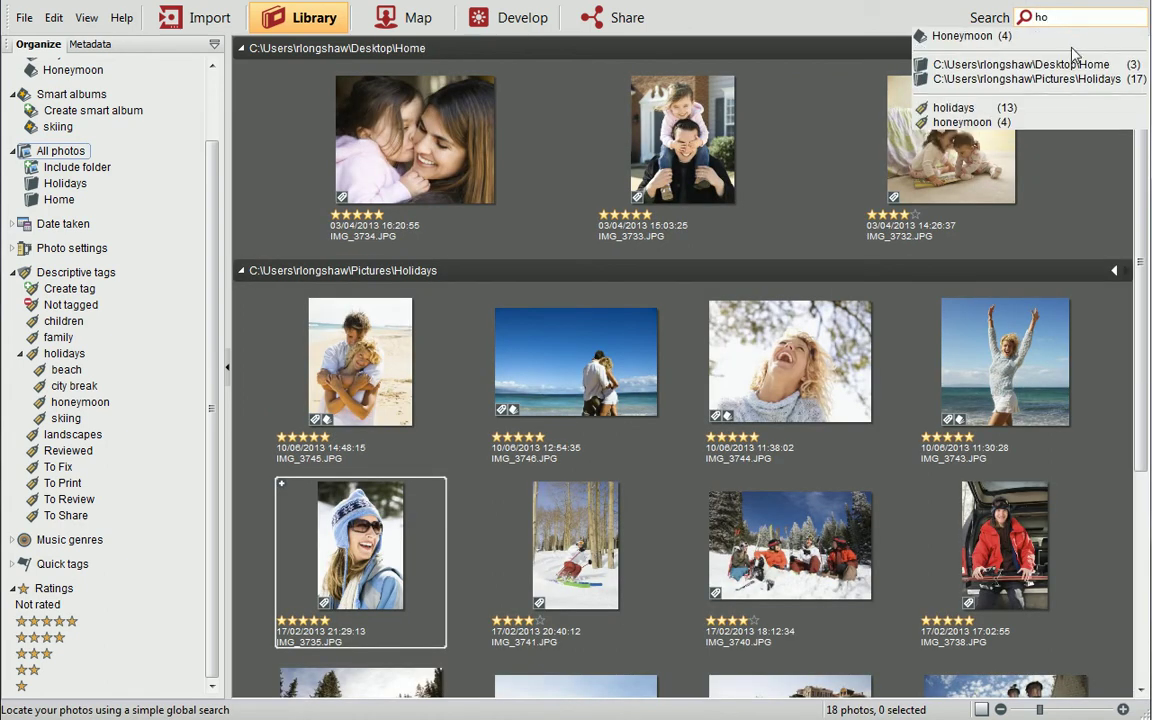